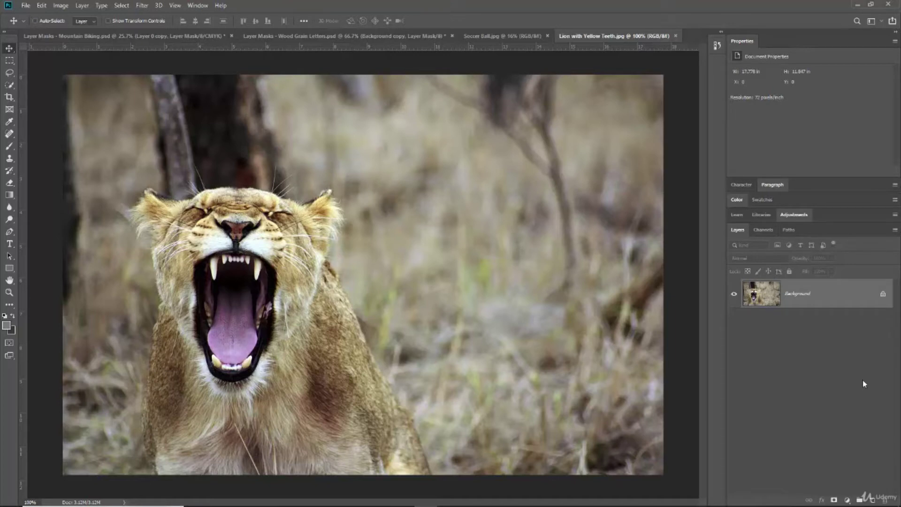
Duplicate the lion photo's Background layer to create a Background copy layer.
scroll(522, 364, "down", 2)
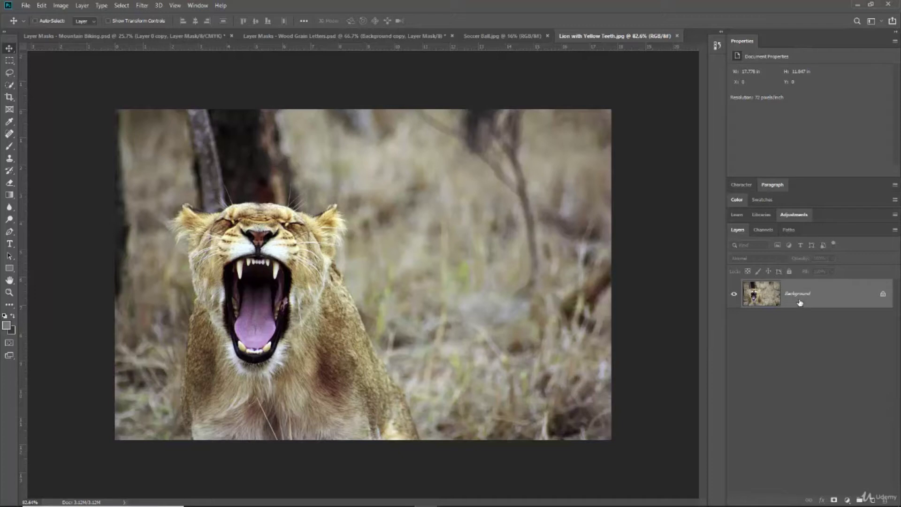
left_click_drag(799, 306, 874, 499)
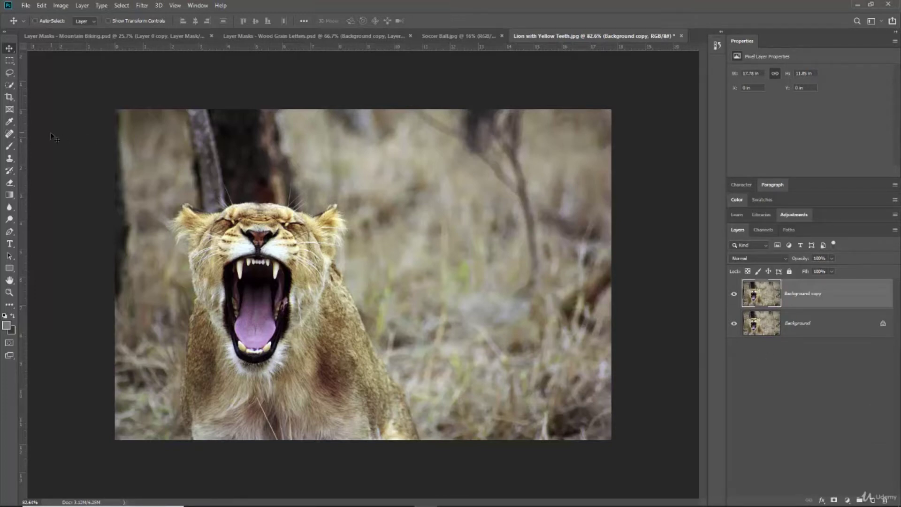
Quick-select the lion's lower teeth with a smaller brush, then bring up the adjustment types.
left_click(9, 85)
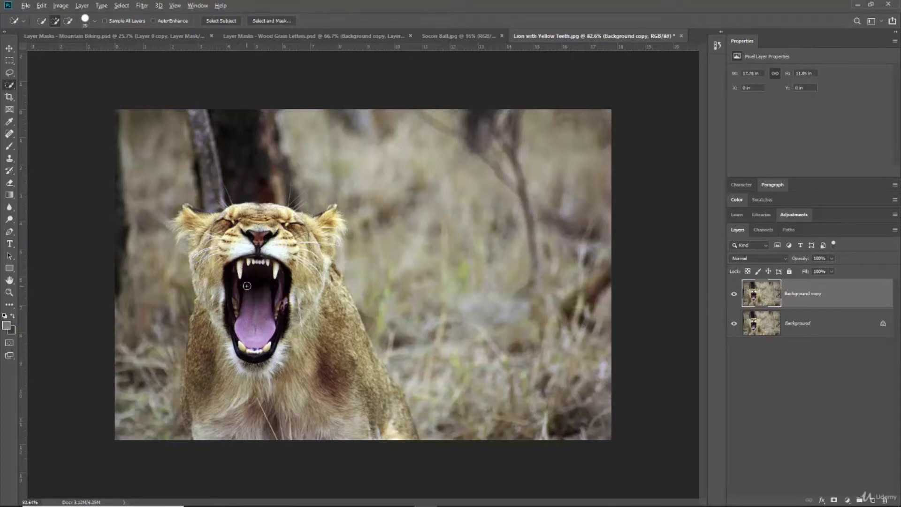
scroll(246, 286, "up", 4)
key("bracketleft")
key("bracketleft")
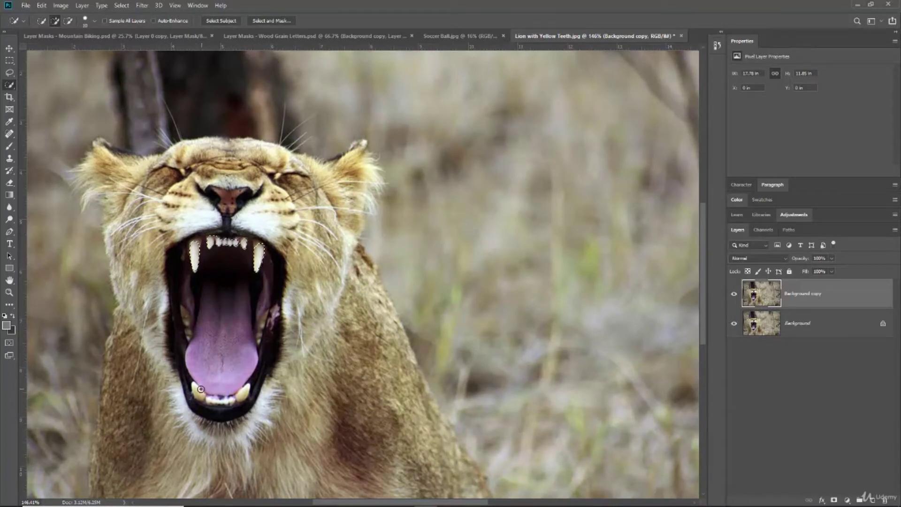
left_click_drag(214, 399, 249, 395)
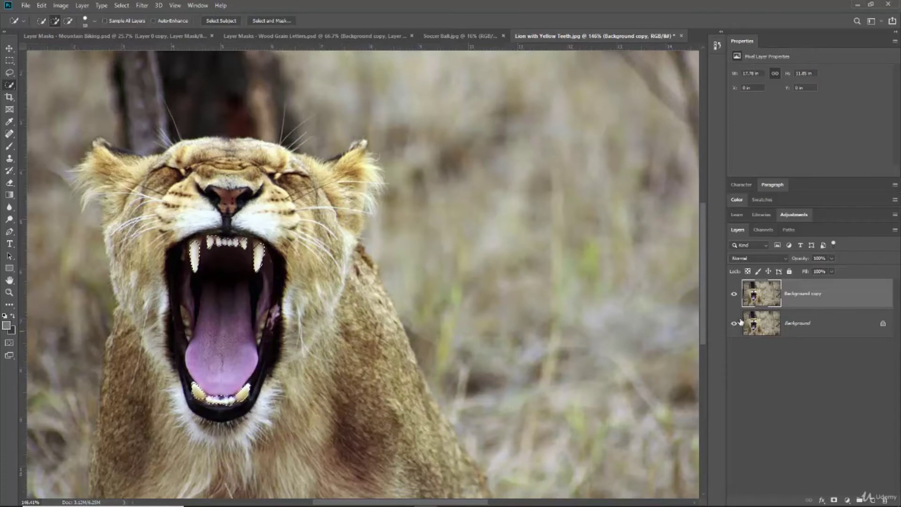
left_click(794, 216)
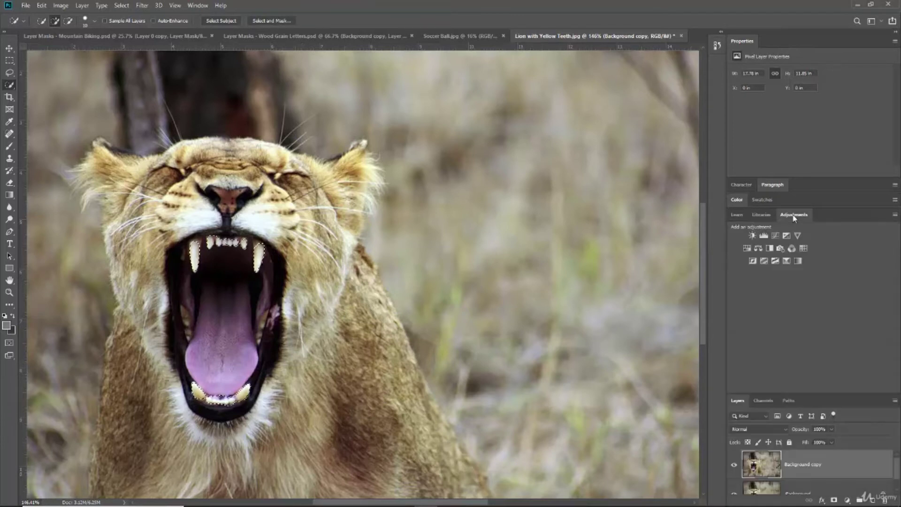
Add a Hue/Saturation adjustment layer masked to the selected lower teeth.
left_click(748, 249)
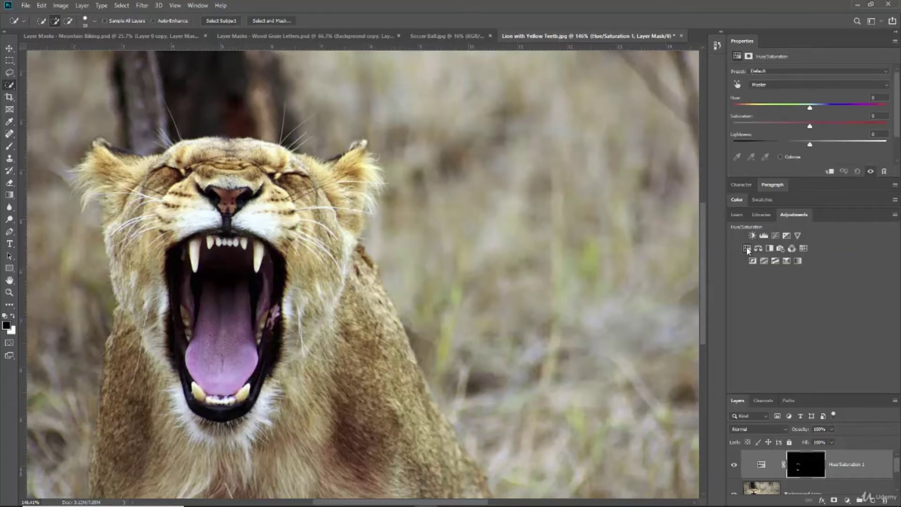
left_click(799, 215)
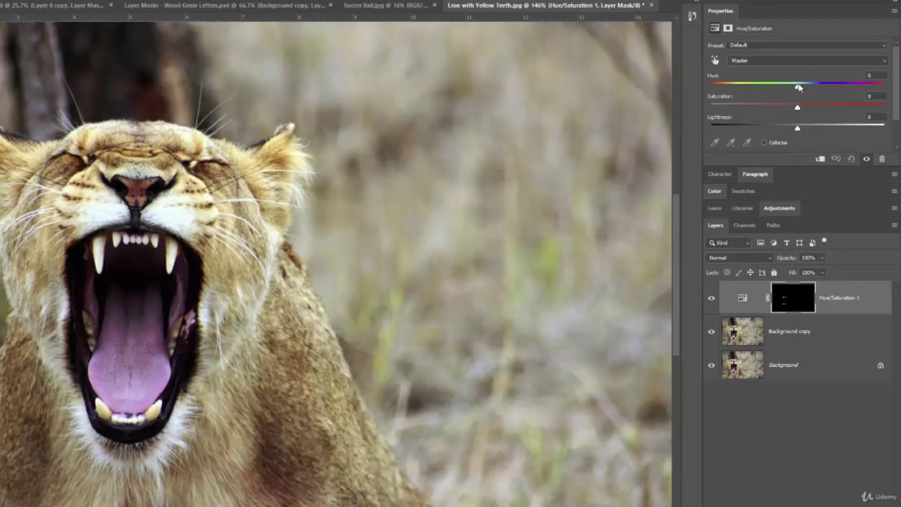
Whiten the teeth with Hue/Saturation Lightness +42 and Saturation -23.
left_click(743, 300)
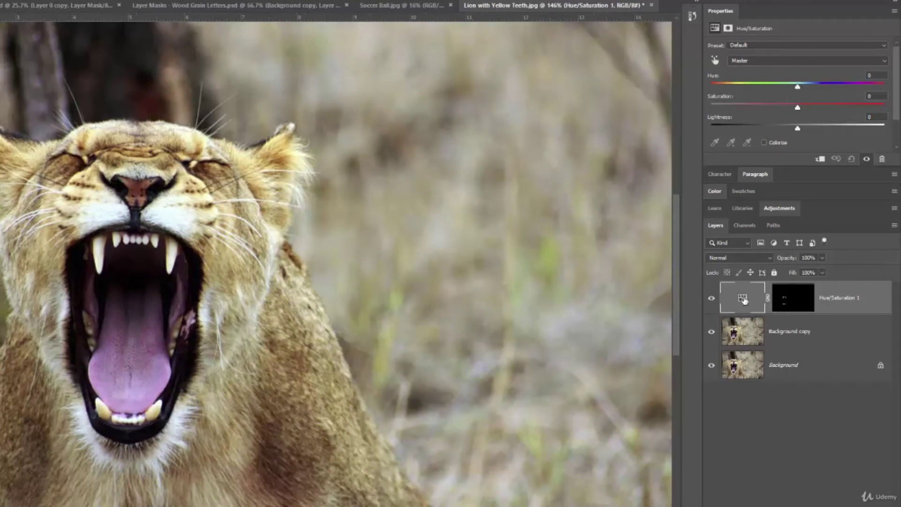
left_click_drag(797, 128, 725, 133)
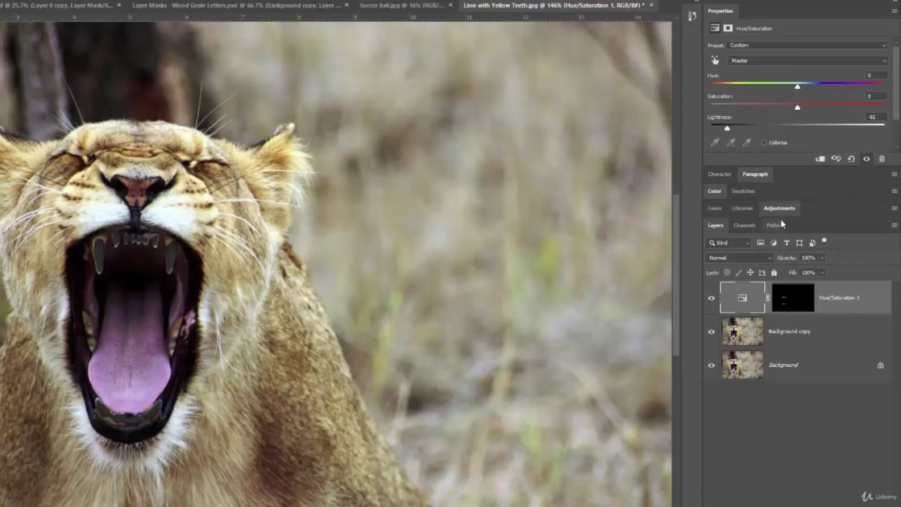
left_click_drag(727, 127, 815, 138)
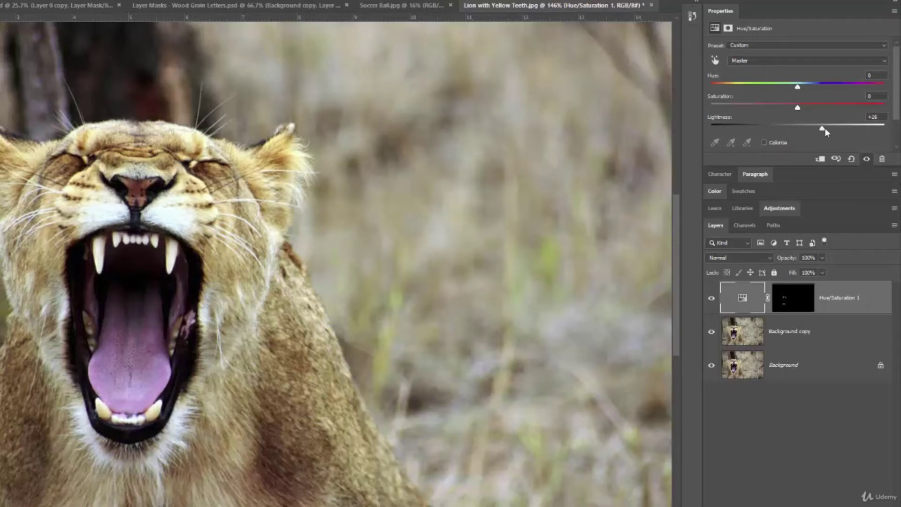
left_click_drag(824, 128, 796, 108)
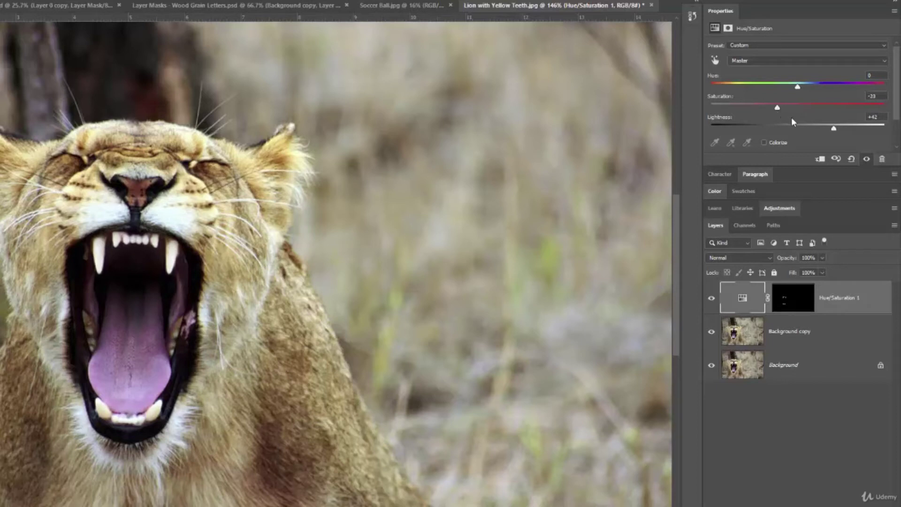
Toggle the Hue/Saturation layer's visibility to compare, then target its mask and the adjustment again.
left_click(711, 301)
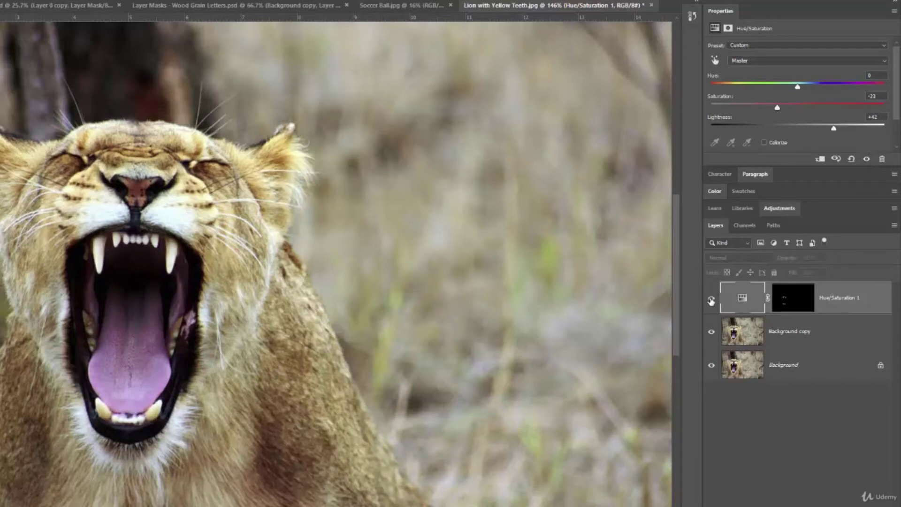
left_click(711, 301)
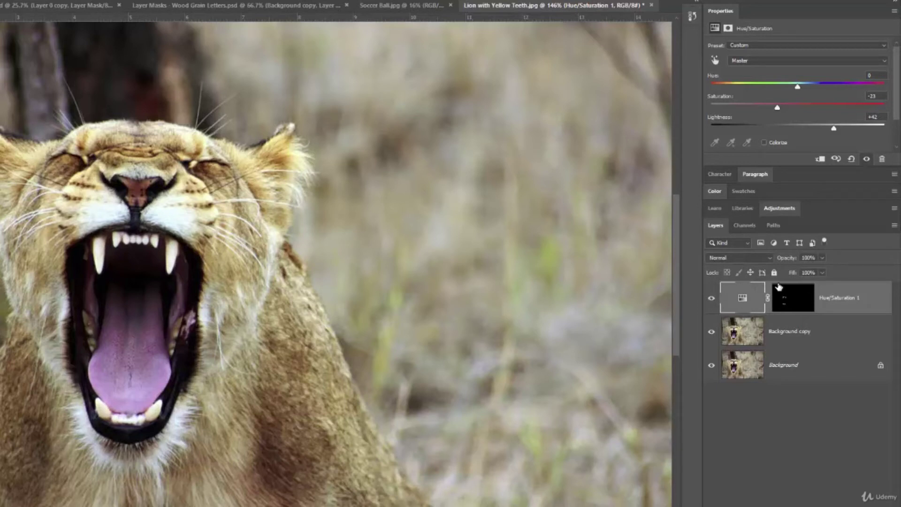
left_click(793, 303)
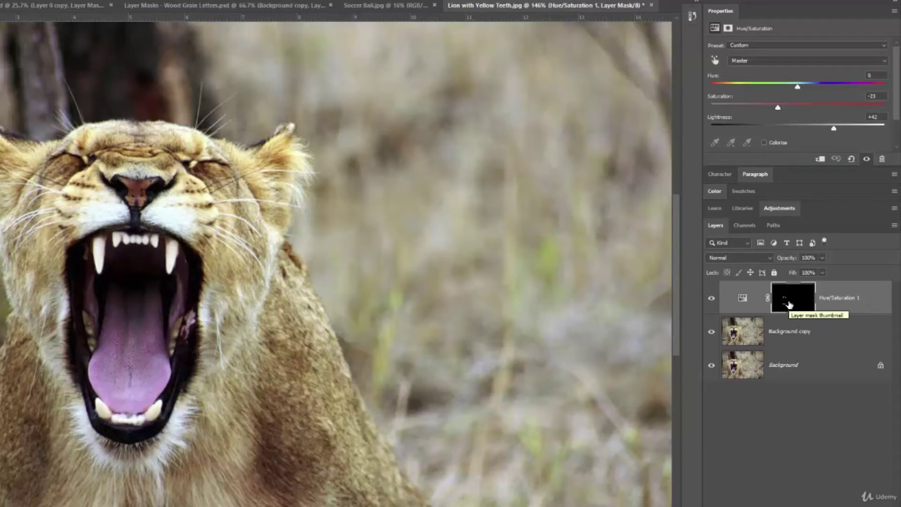
left_click(743, 301)
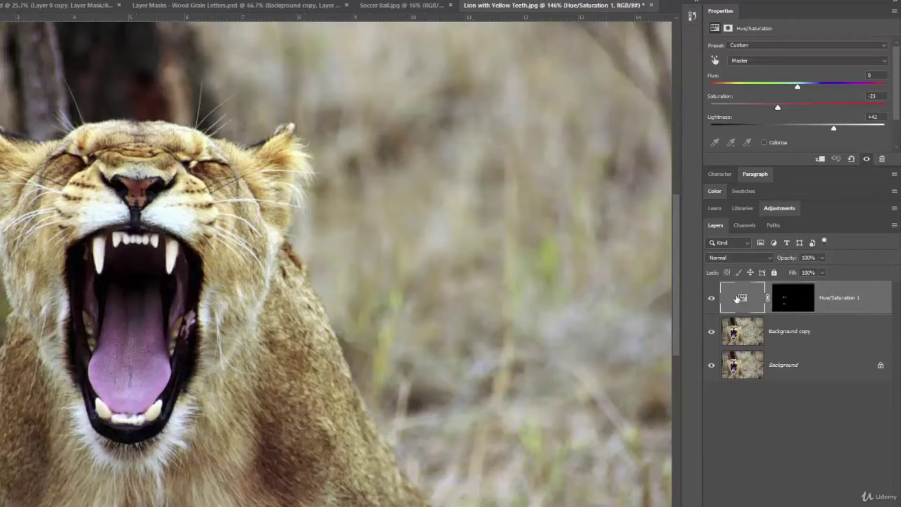
Switch between Background copy, the Hue/Saturation settings and its mask, then begin dragging the mask away.
left_click(748, 338)
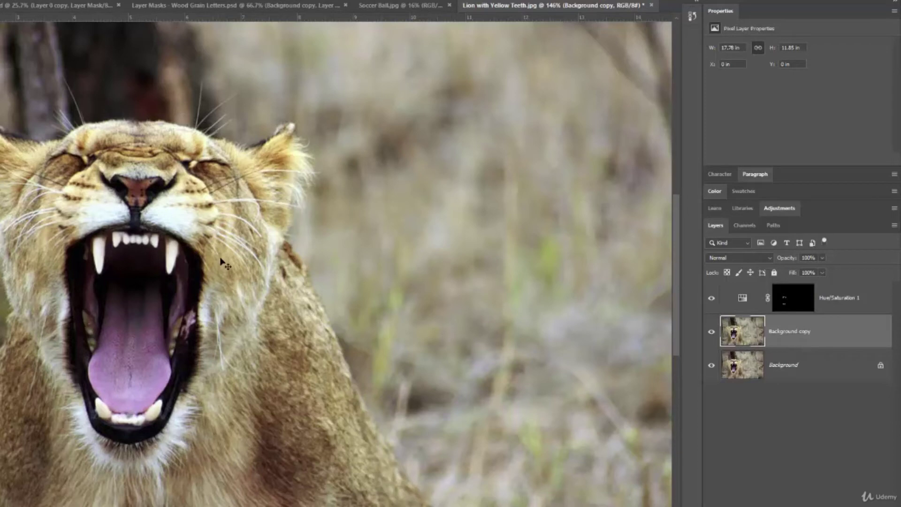
left_click(749, 301)
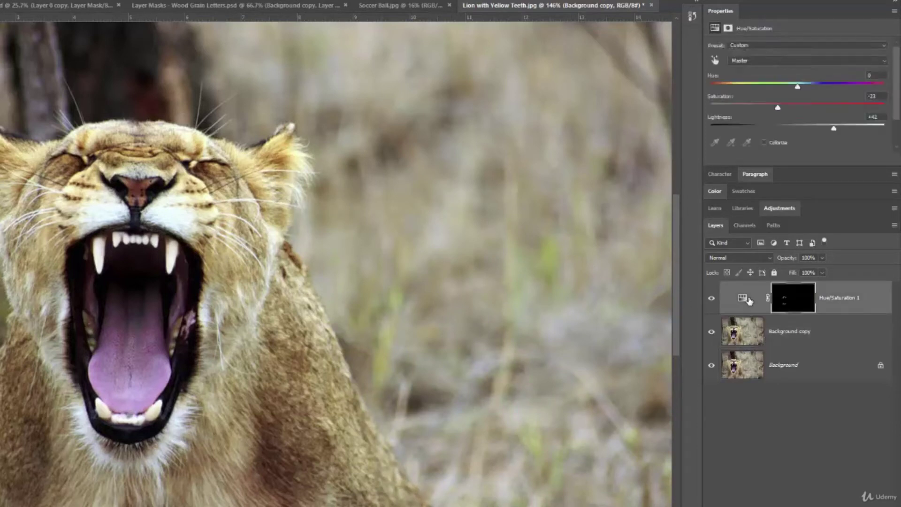
left_click(791, 300)
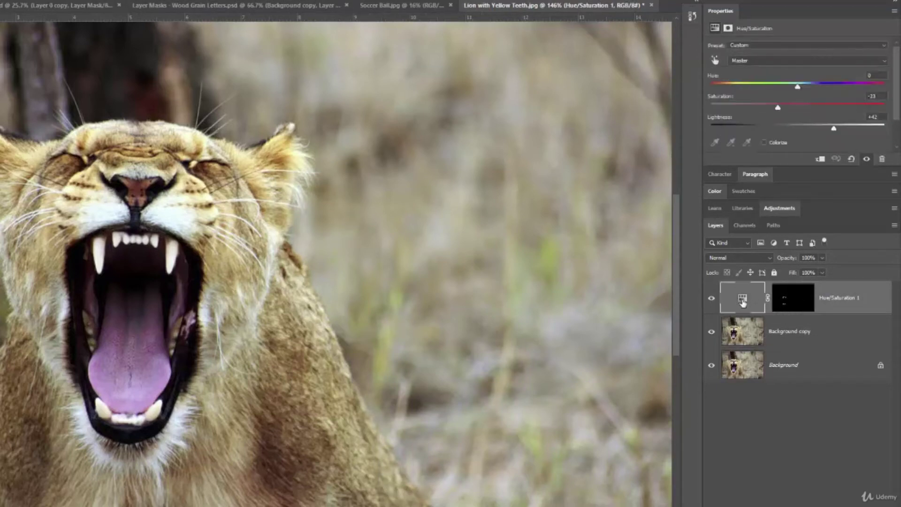
left_click(800, 303)
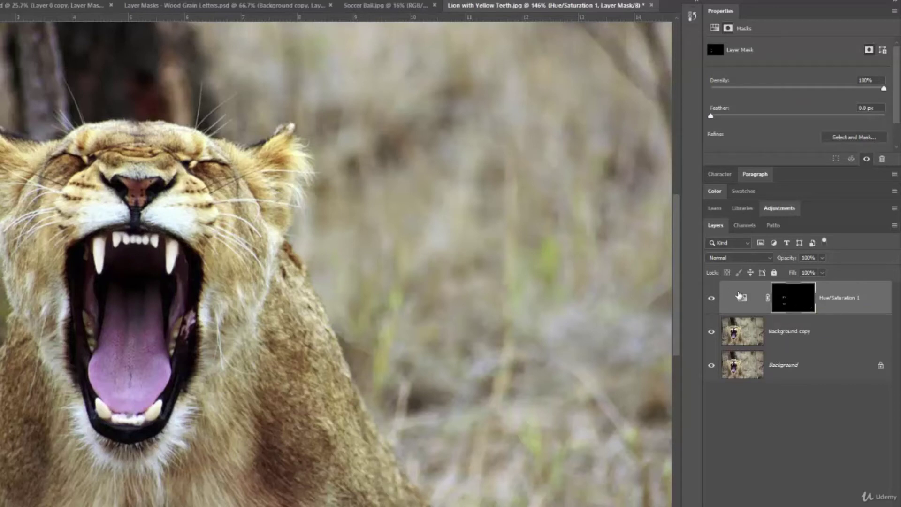
left_click(738, 295)
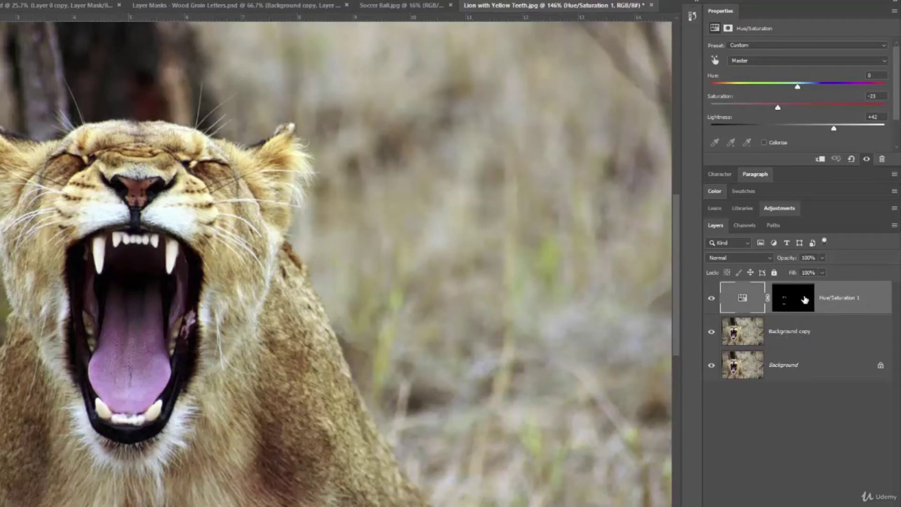
left_click(798, 303)
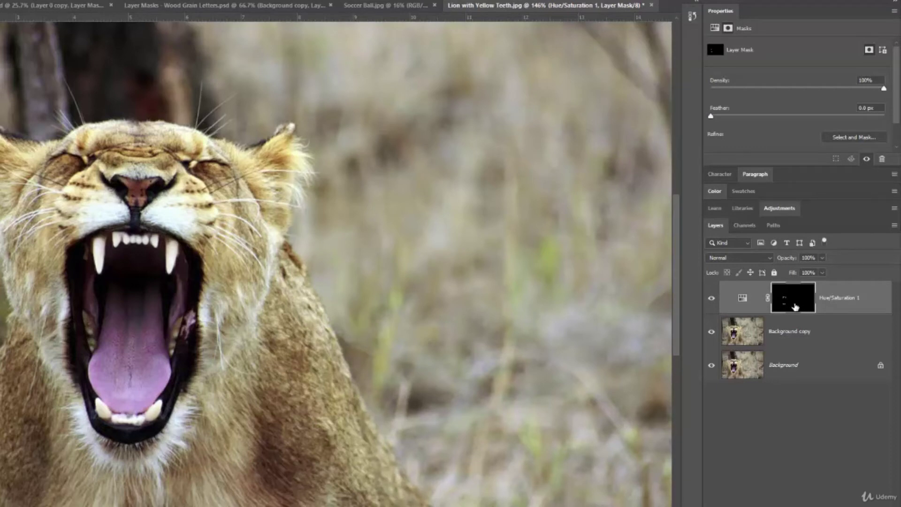
left_click_drag(794, 306, 826, 393)
Delete the Hue/Saturation layer's mask, then invert the mask to black with Ctrl+I.
left_click_drag(826, 360, 889, 501)
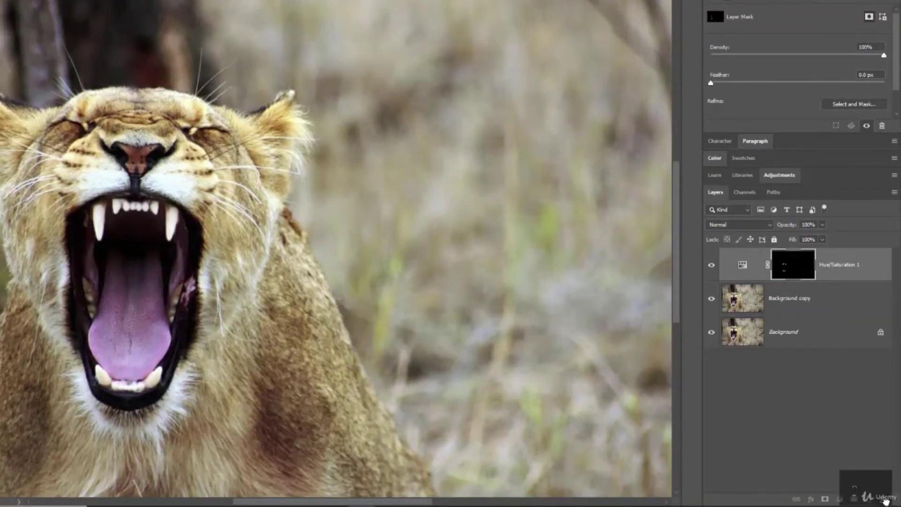
left_click_drag(887, 501, 886, 501)
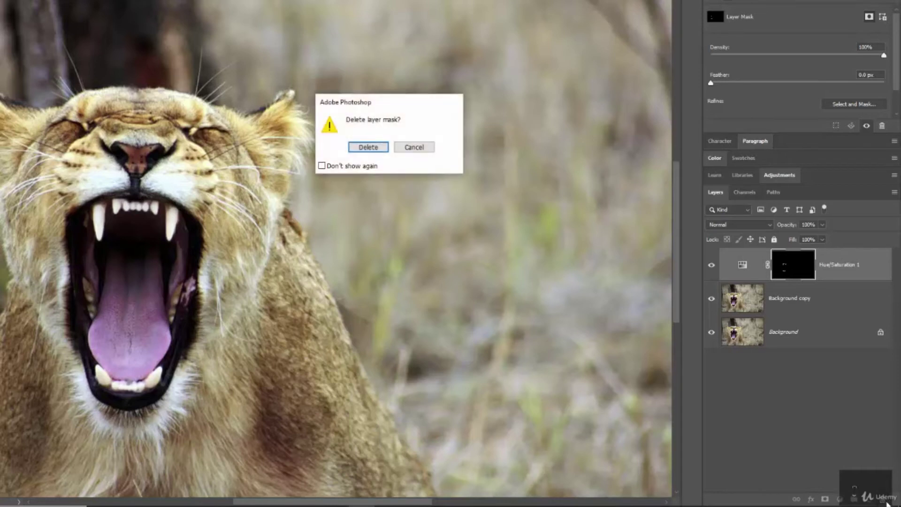
left_click(369, 148)
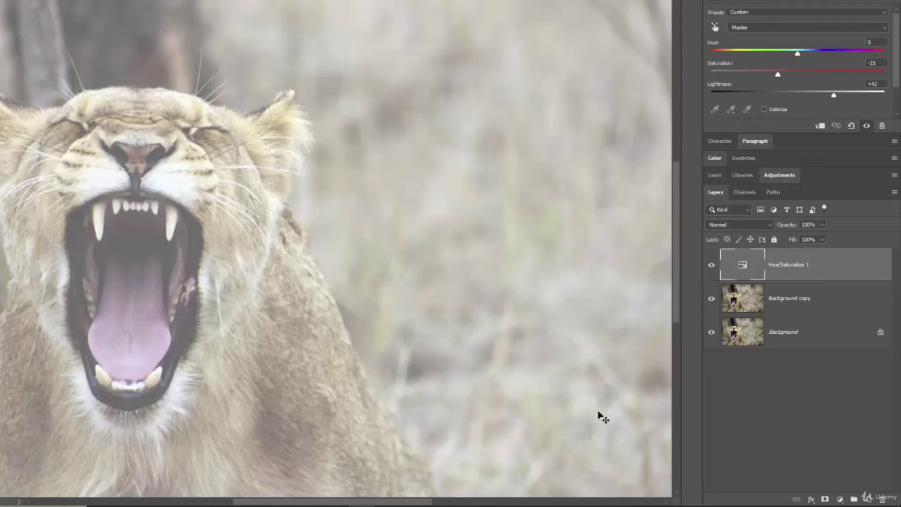
key("ctrl+i")
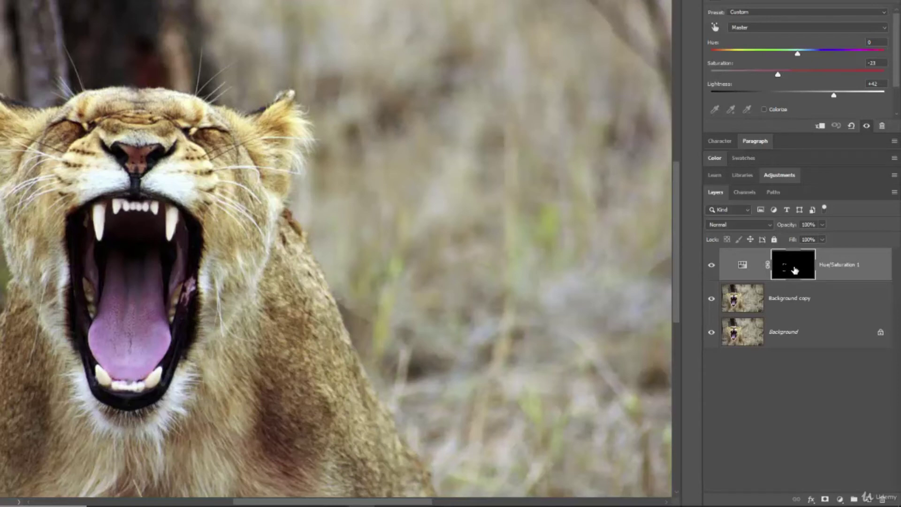
left_click_drag(795, 271, 802, 301)
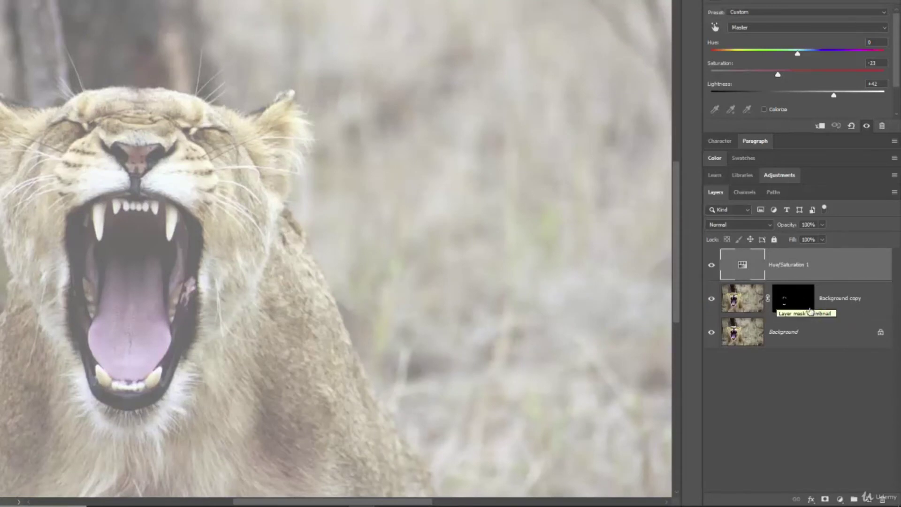
left_click_drag(798, 300, 797, 263)
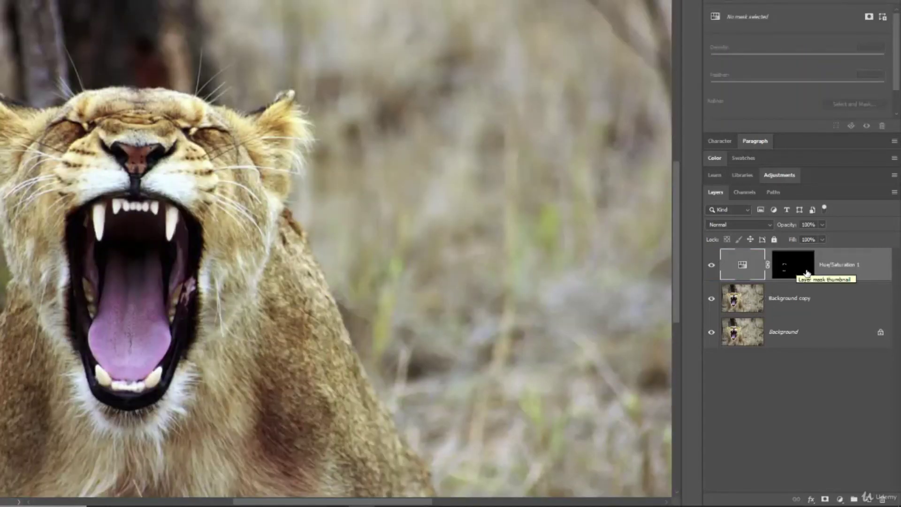
left_click(798, 269)
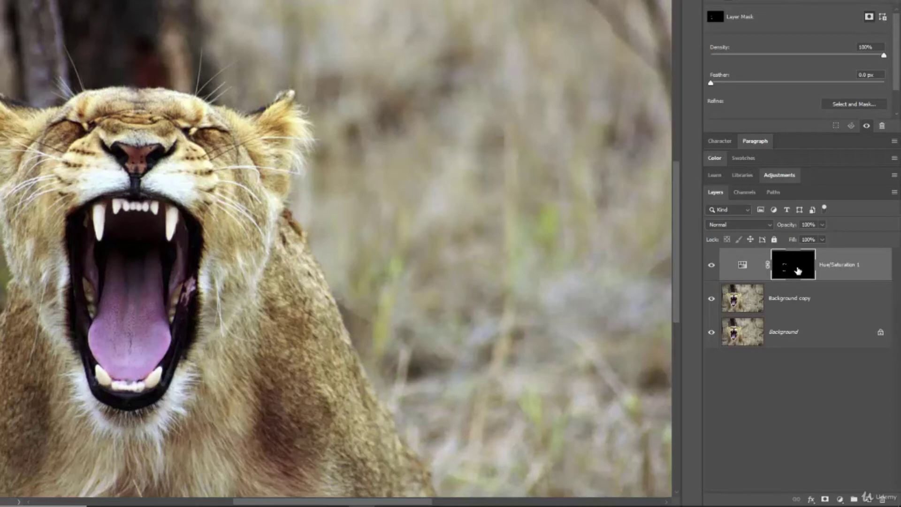
left_click_drag(798, 270, 801, 286)
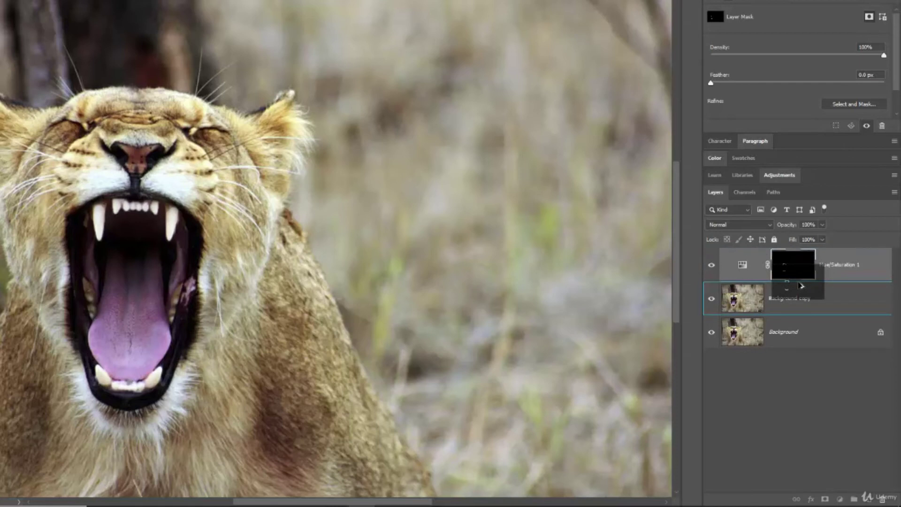
Copy the teeth mask onto Background copy, then drag that copy to the trash.
left_click_drag(802, 286, 802, 303)
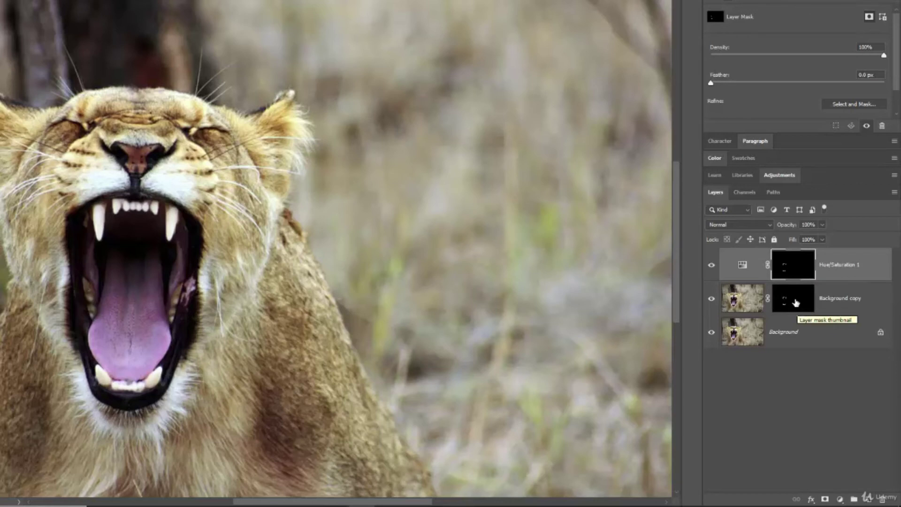
left_click_drag(796, 302, 887, 501)
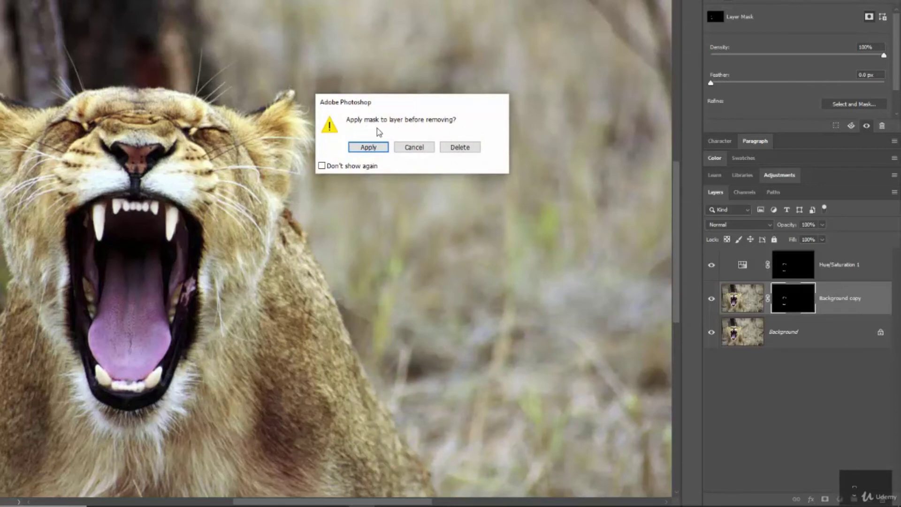
Delete Background copy's mask without applying it to the layer.
left_click(460, 147)
left_click(803, 278)
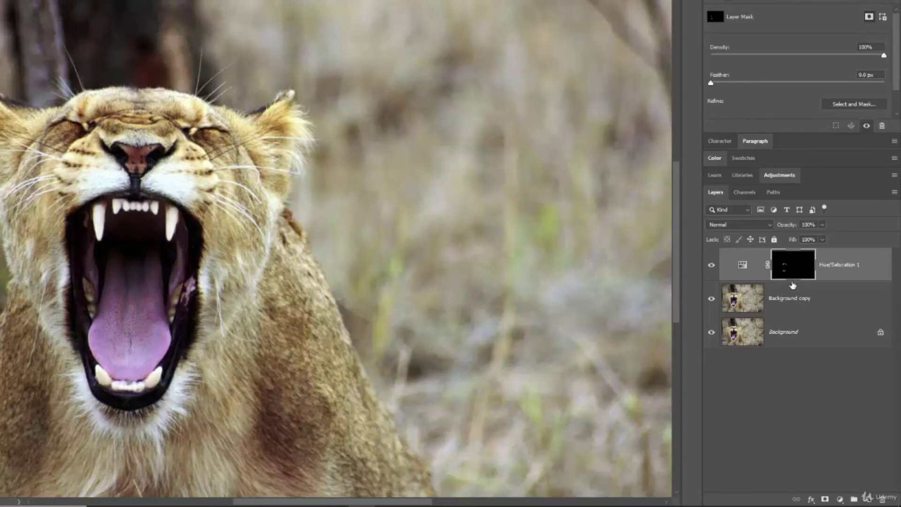
Clip Hue/Saturation 1 to Background copy and toggle Background copy's visibility to compare the teeth.
left_click_drag(792, 285, 794, 277)
left_click(792, 278, "alt")
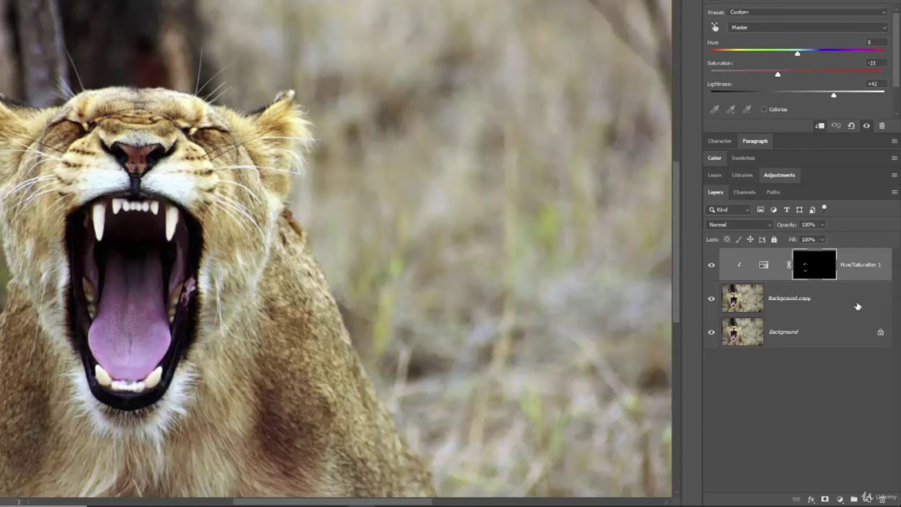
left_click(712, 299)
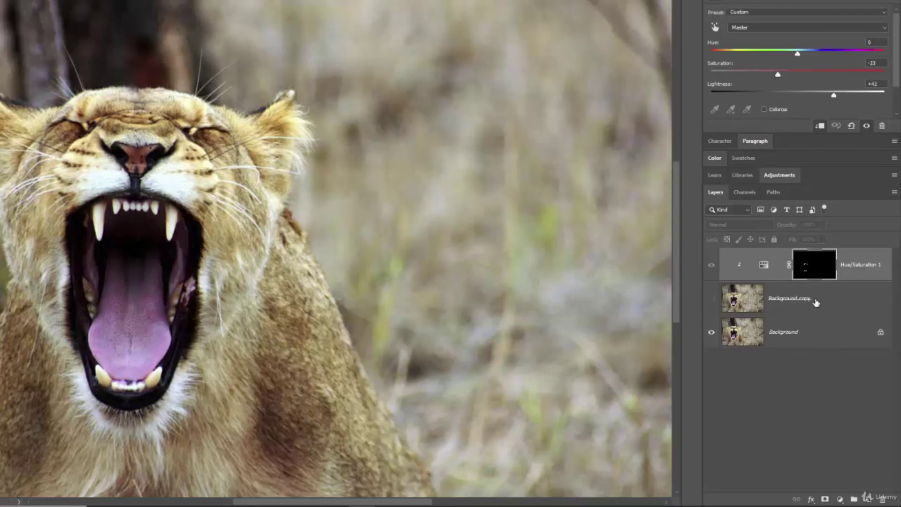
left_click(711, 300)
left_click(711, 301)
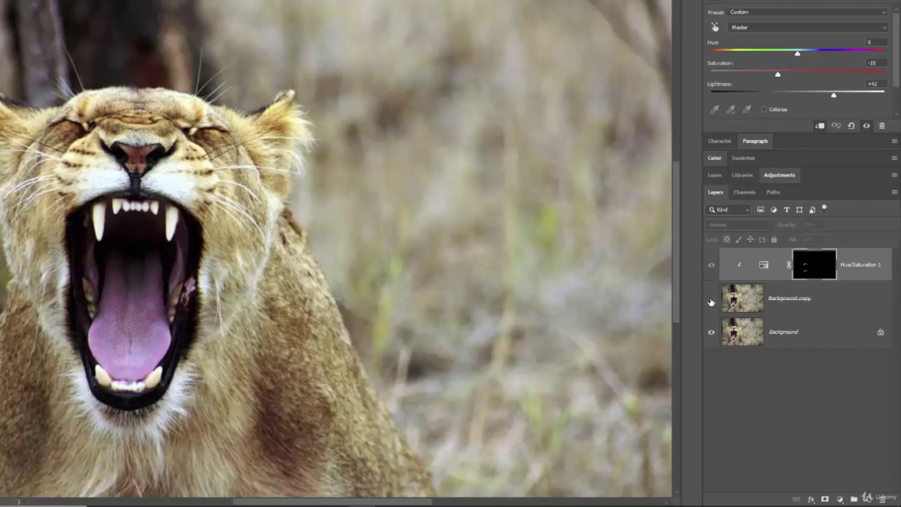
left_click(711, 301)
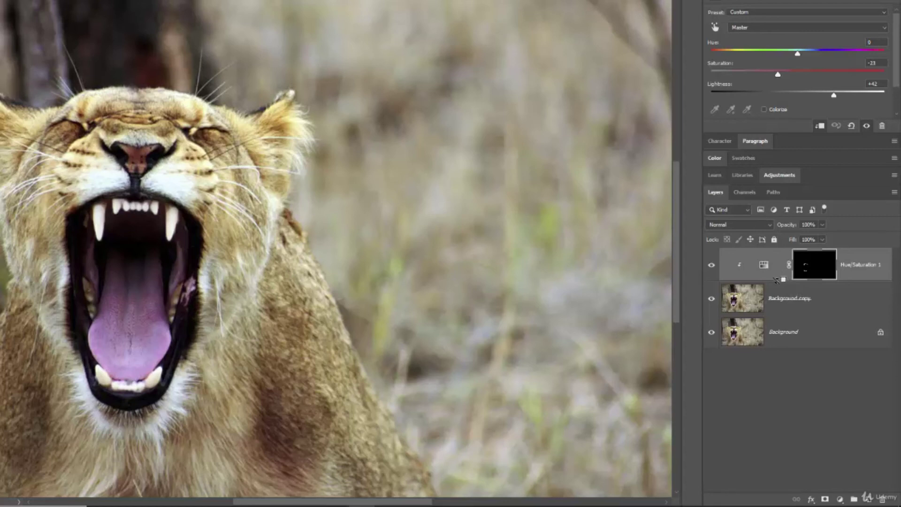
Release the Hue/Saturation 1 clipping mask and hide then show Background copy to check.
left_click(777, 279, "alt")
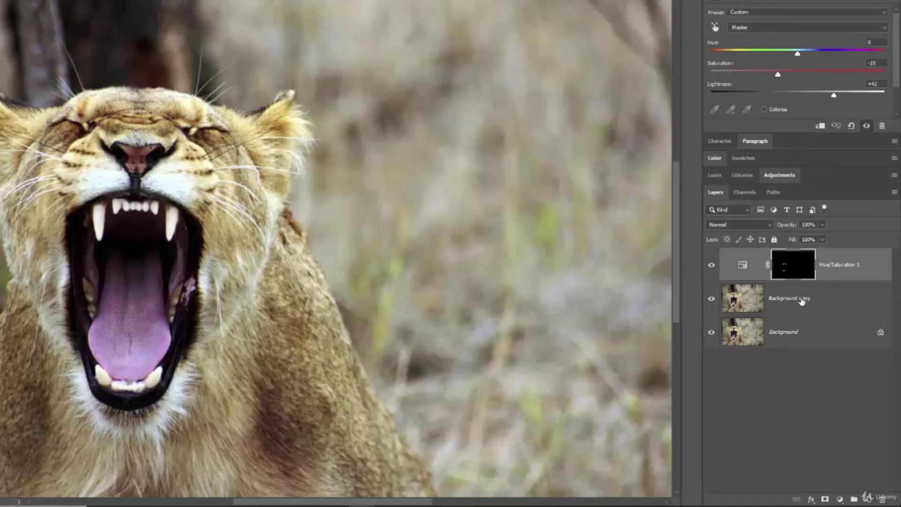
left_click(712, 302)
left_click(712, 298)
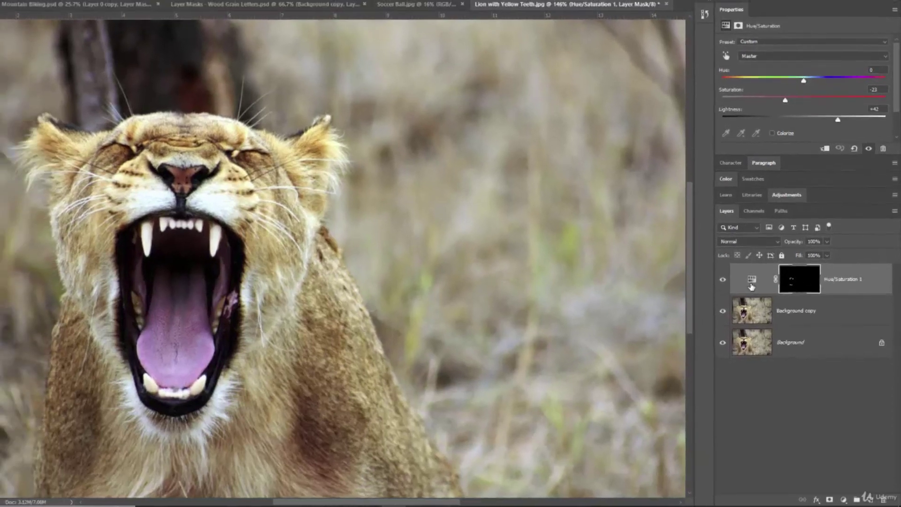
On Background copy, lasso a freehand patch of grass to the right of the lion's head.
left_click(789, 309)
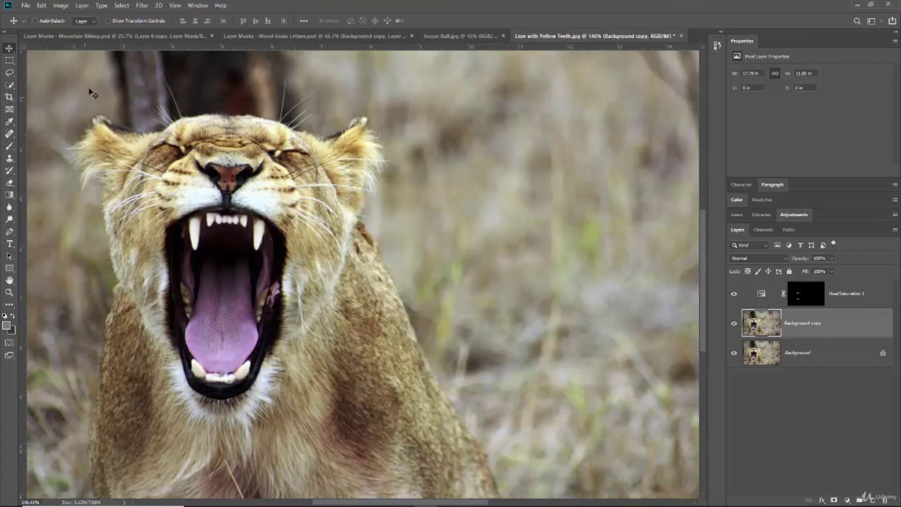
left_click(10, 74)
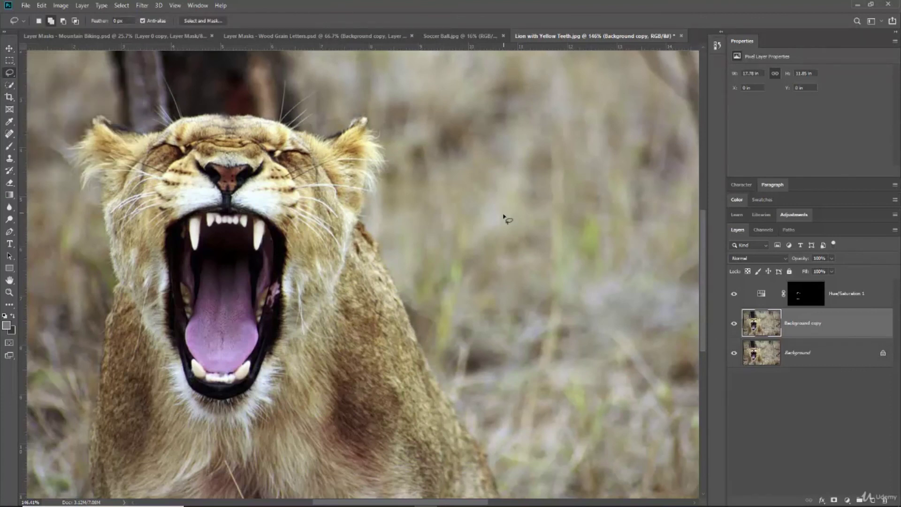
mouse_move(610, 212)
left_mouse_down()
mouse_move(499, 144)
mouse_move(397, 222)
mouse_move(423, 312)
mouse_move(498, 357)
mouse_move(588, 347)
mouse_move(609, 296)
mouse_move(619, 207)
left_mouse_up()
Add a Brightness/Contrast adjustment layer masked to the grass selection and show its settings.
left_click(790, 215)
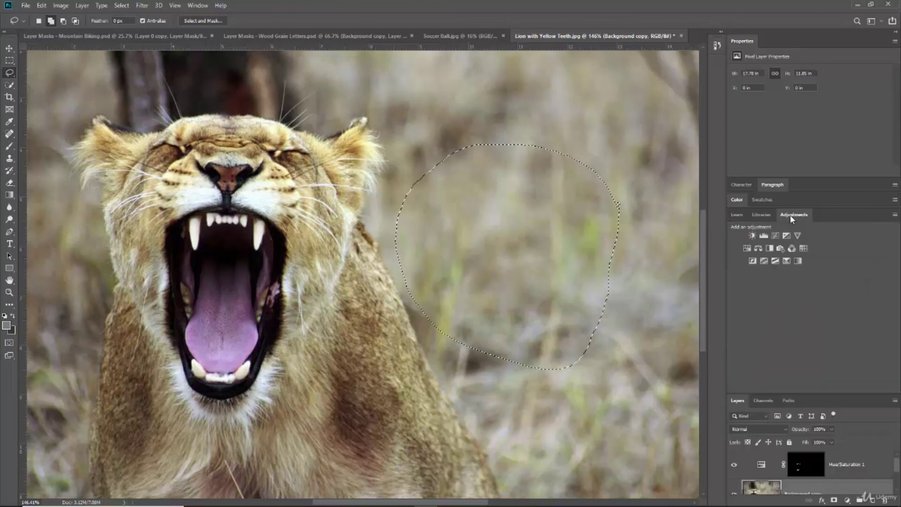
left_click(752, 236)
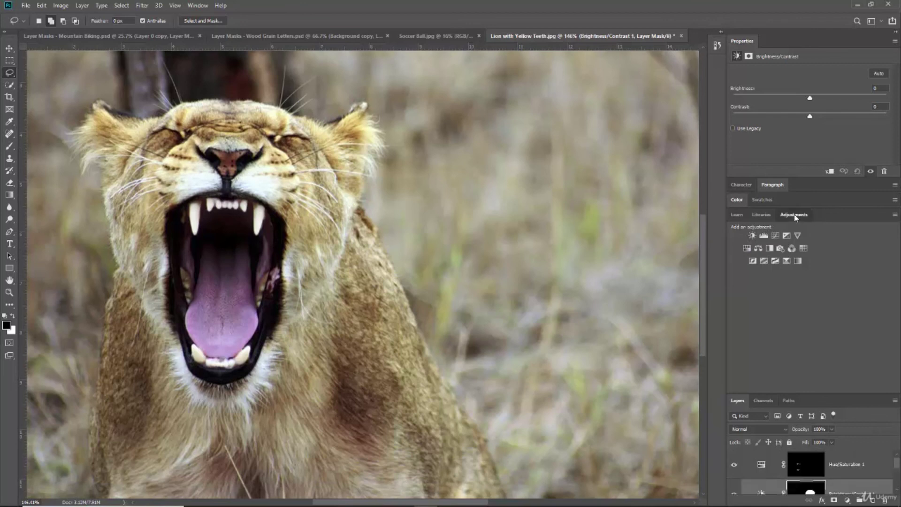
left_click(795, 215)
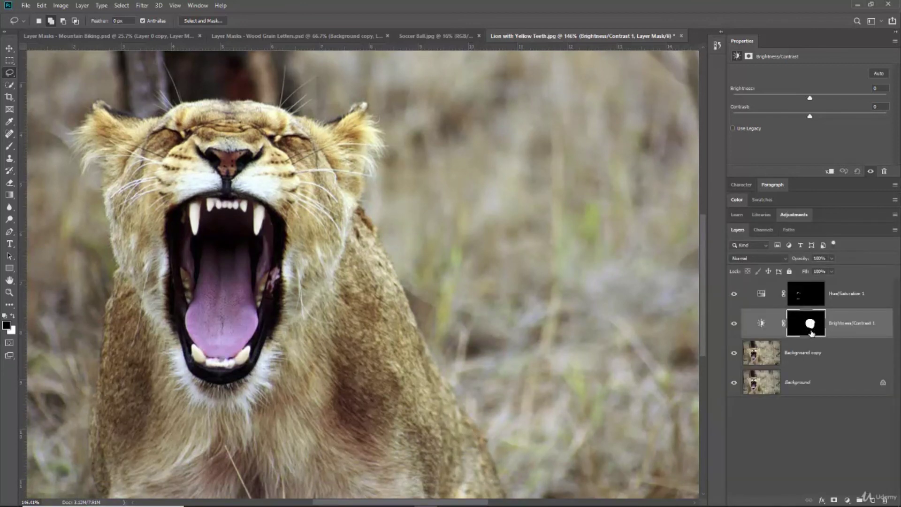
left_click(769, 325)
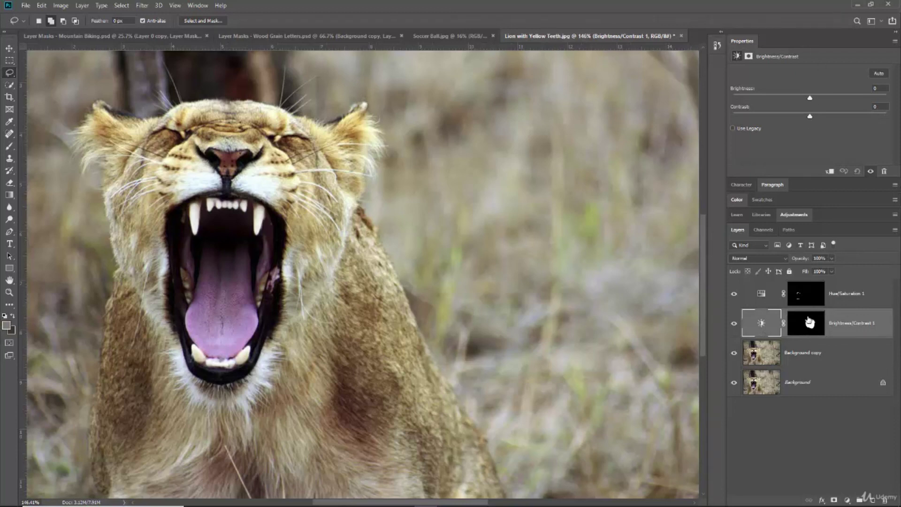
Set Contrast to 0 and pull Brightness strongly negative to darken the grass patch.
left_click_drag(845, 119, 775, 127)
type("0")
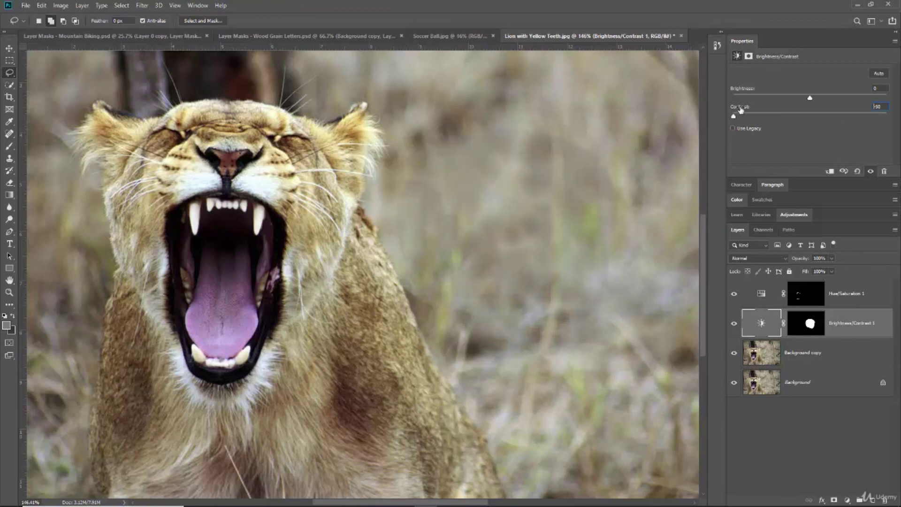
key("Return")
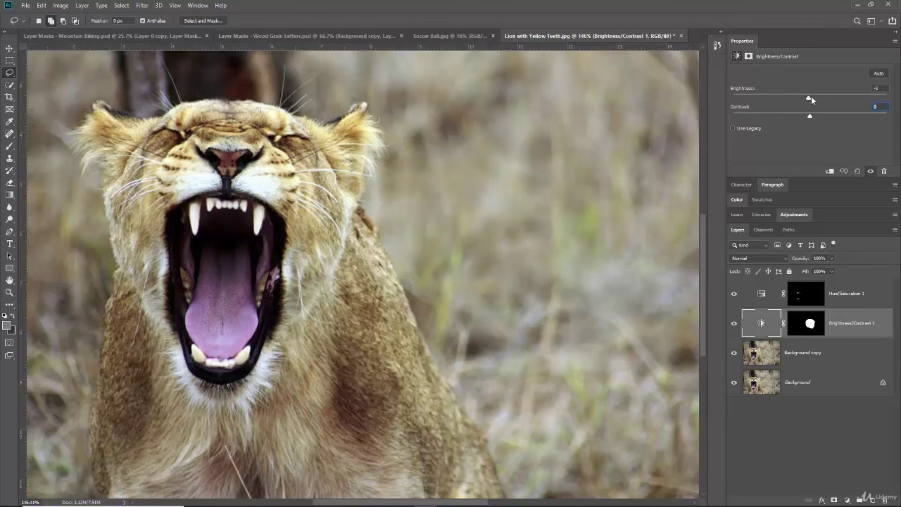
left_click_drag(809, 97, 739, 109)
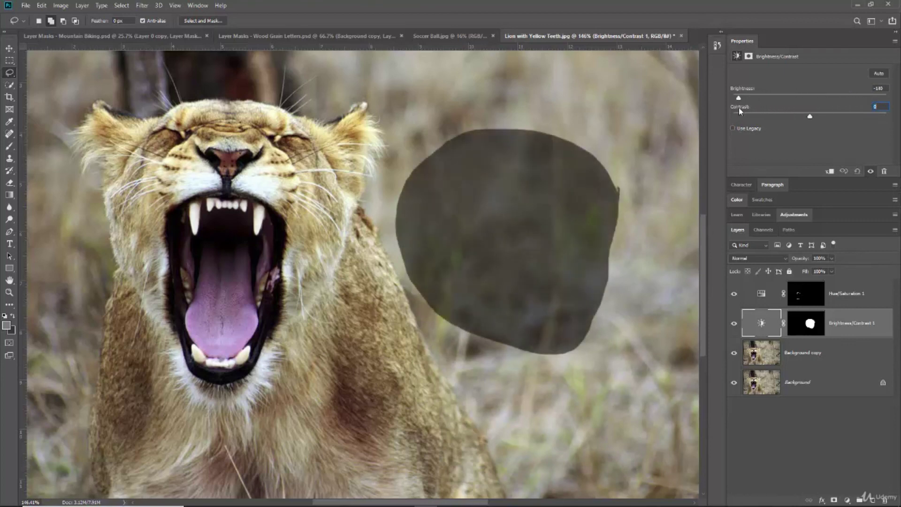